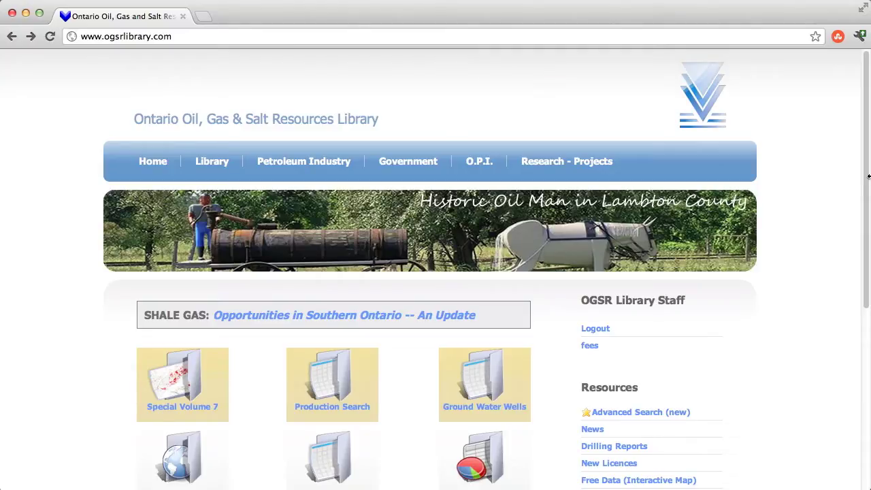
# Step: Search Well Cards for licence T007716 to display its well card
pyautogui.moveTo(868, 180); pyautogui.dragTo(866, 267)
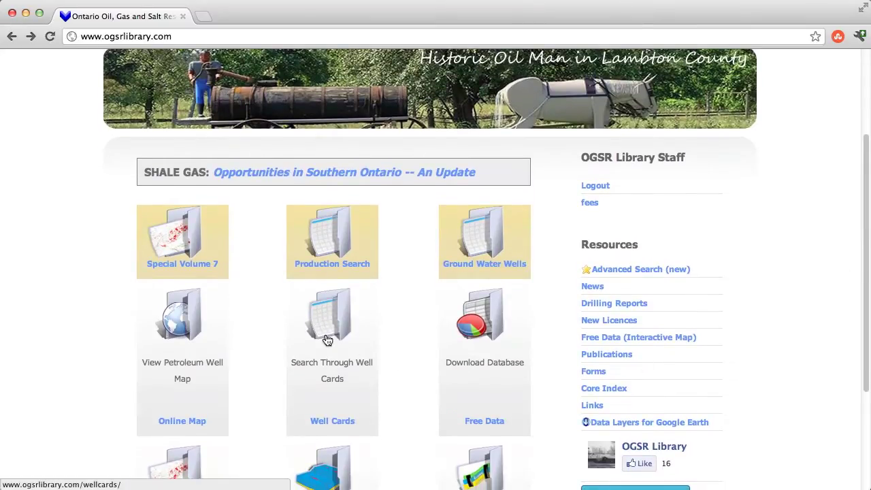
pyautogui.click(346, 347)
pyautogui.write('T')
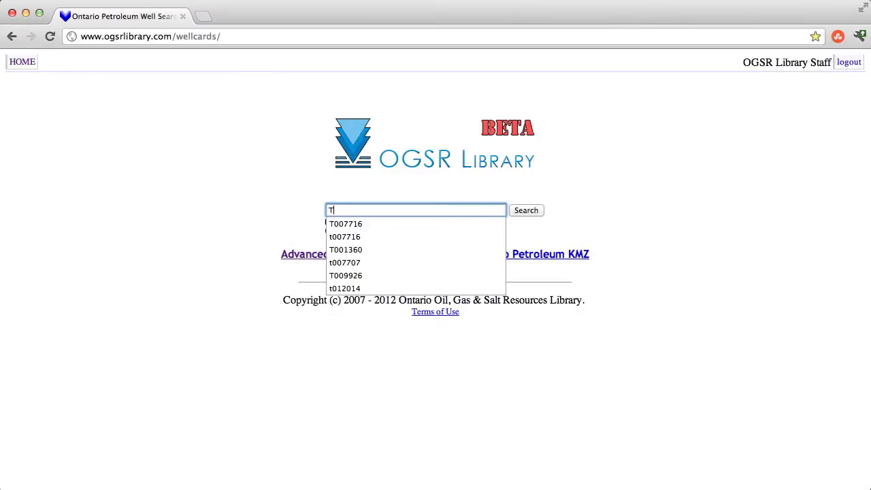
pyautogui.write('007716')
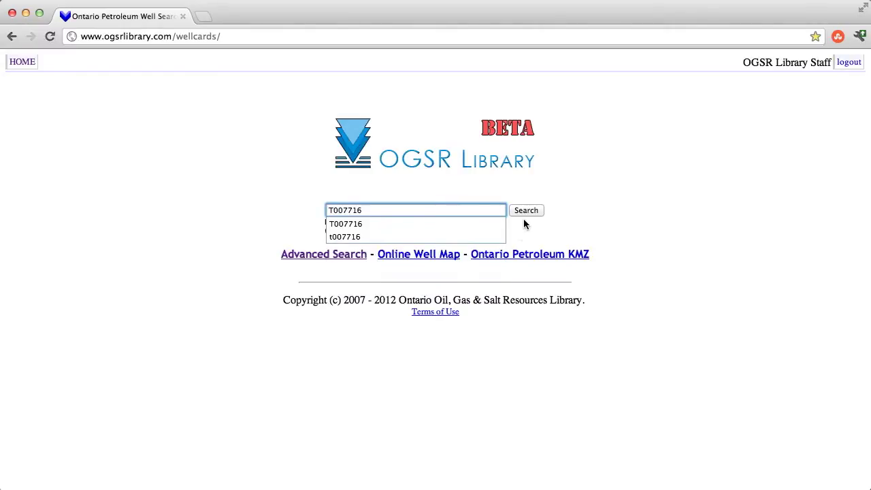
pyautogui.click(526, 211)
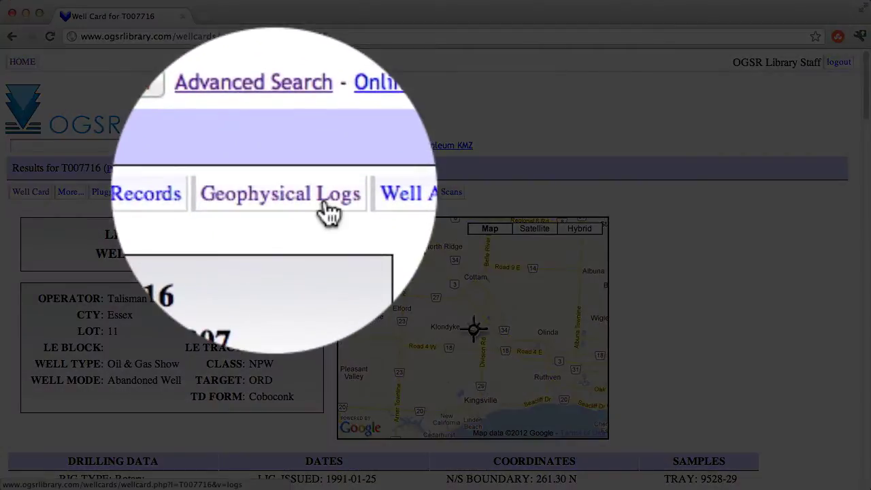
# Step: Show the well's Geophysical Logs and open the T007716_GOSFIEL_CBND scan from the Scans table
pyautogui.click(295, 194)
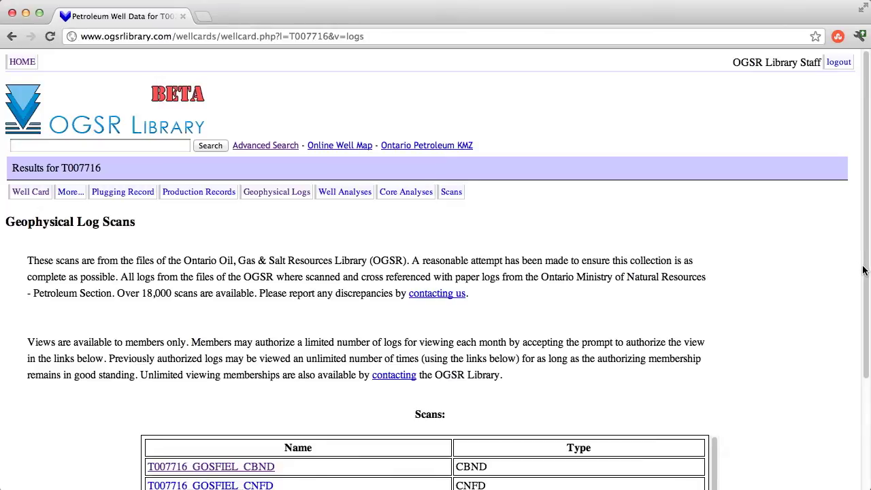
pyautogui.moveTo(865, 275); pyautogui.dragTo(867, 352)
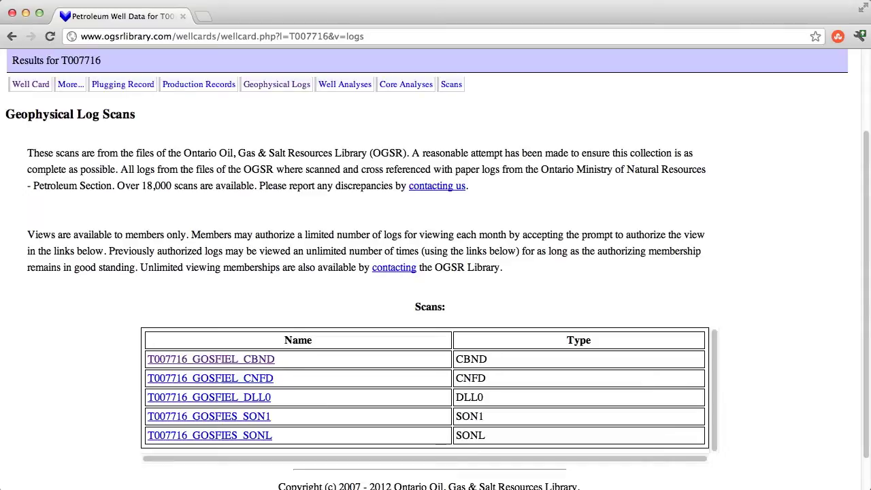
pyautogui.click(257, 366)
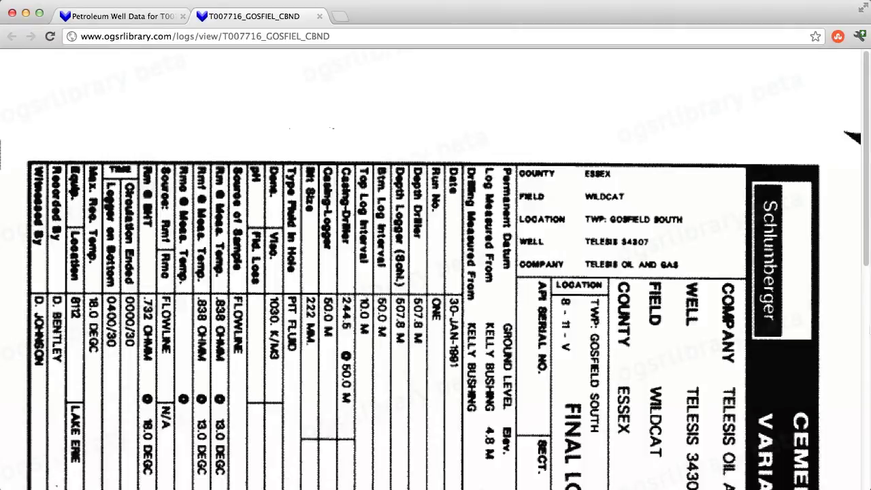
# Step: Authorize the T007716_GOSFIEL_CBND log and scroll through the full scan
pyautogui.moveTo(866, 251); pyautogui.dragTo(868, 479)
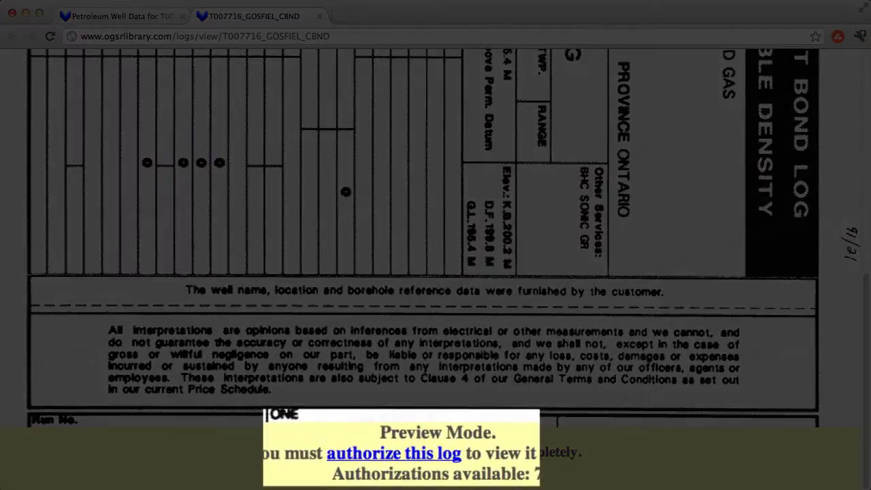
pyautogui.click(431, 463)
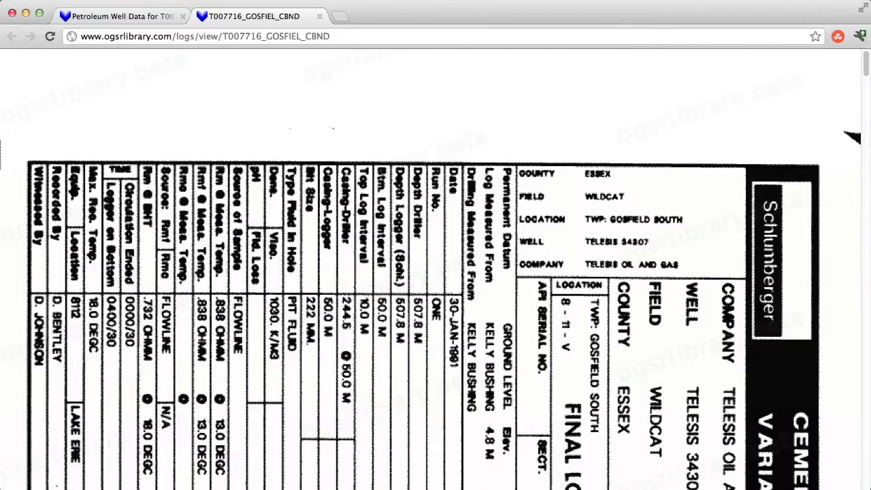
pyautogui.moveTo(867, 66); pyautogui.dragTo(856, 283)
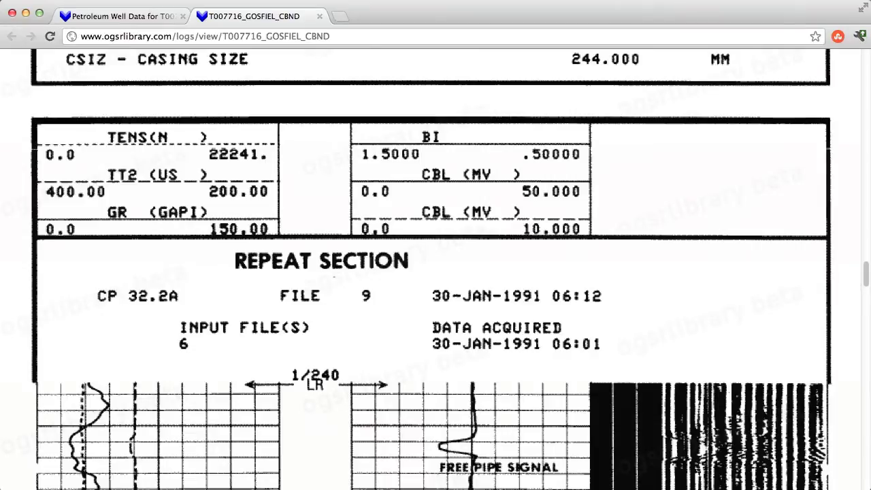
# Step: Close the log, reopen T007716_GOSFIEL_CBND from the Scans table and scroll its cement bond curves
pyautogui.click(317, 16)
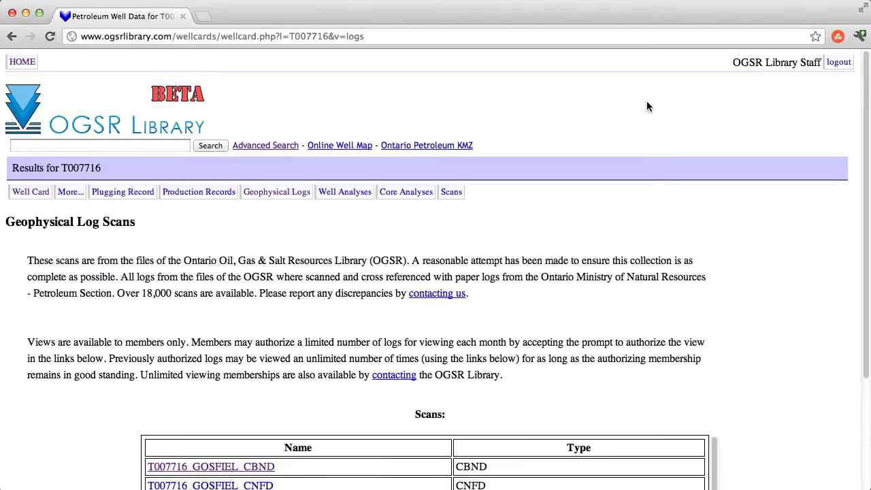
pyautogui.moveTo(861, 120); pyautogui.dragTo(867, 204)
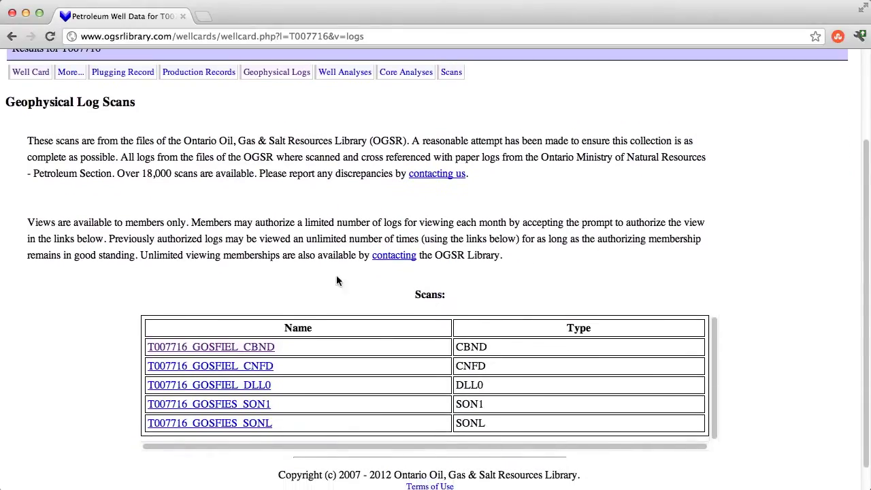
pyautogui.click(257, 347)
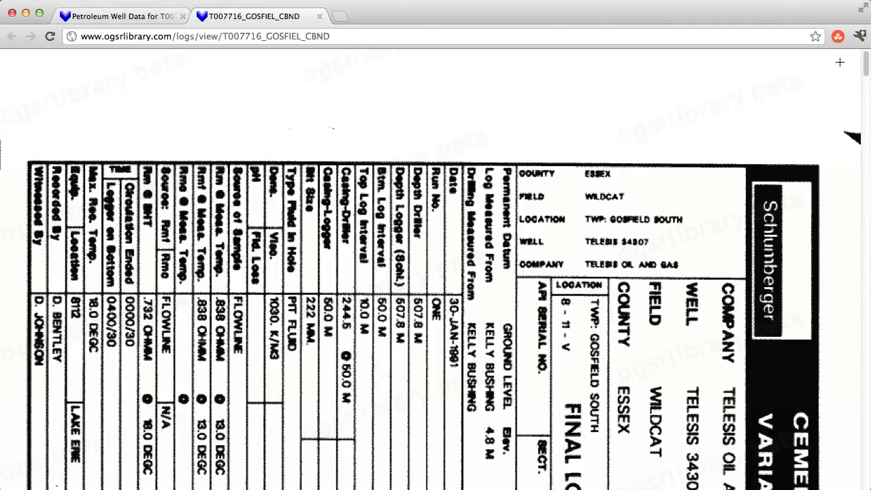
pyautogui.moveTo(866, 66); pyautogui.dragTo(858, 173)
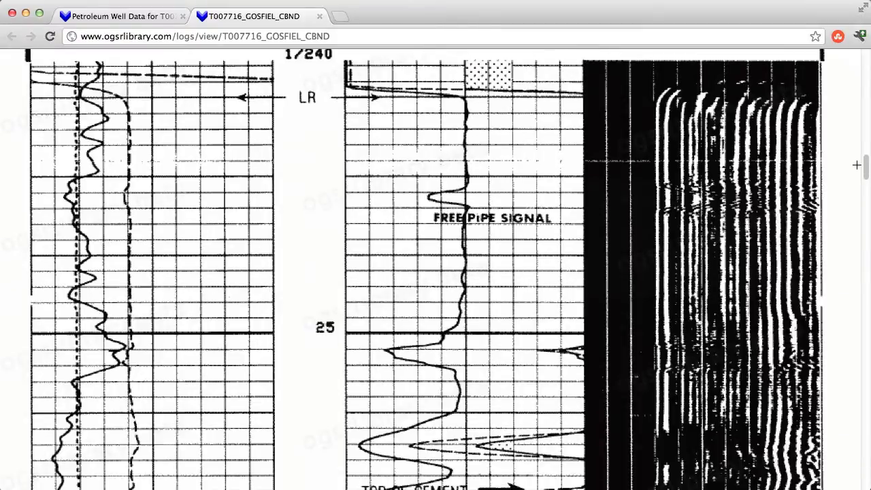
pyautogui.click(866, 168)
# Step: Scroll the Log Viewer page showing the southern Ontario map of available logs
pyautogui.moveTo(867, 175); pyautogui.dragTo(866, 229)
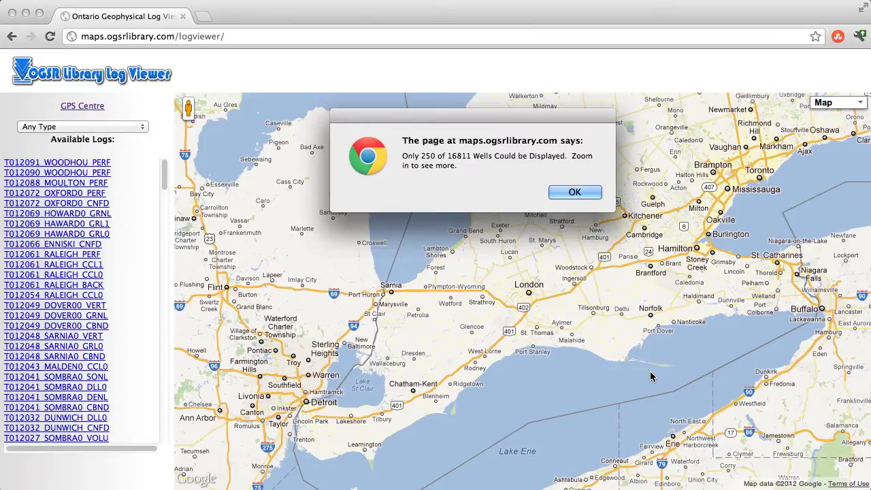
# Step: Dismiss the 250-of-16811 wells warning, zoom into Chatham-Kent and open the T009878_HARWICH_GRNL log
pyautogui.click(575, 193)
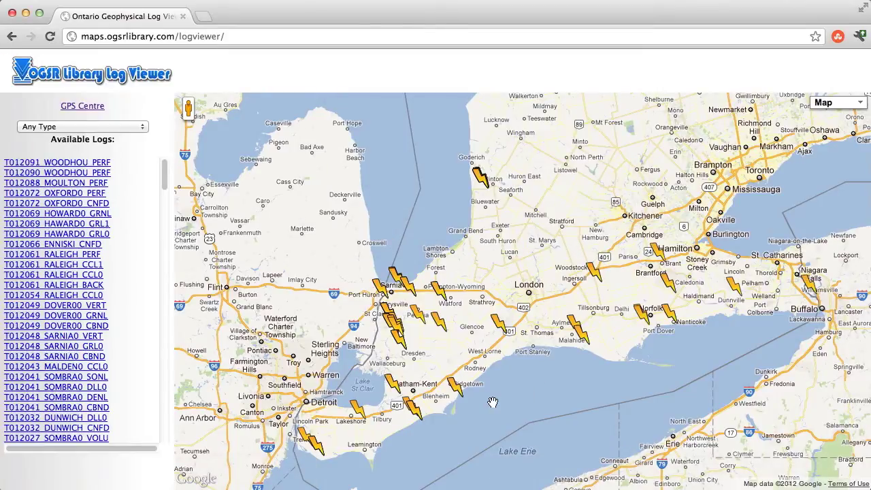
pyautogui.scroll(1, 433, 408)
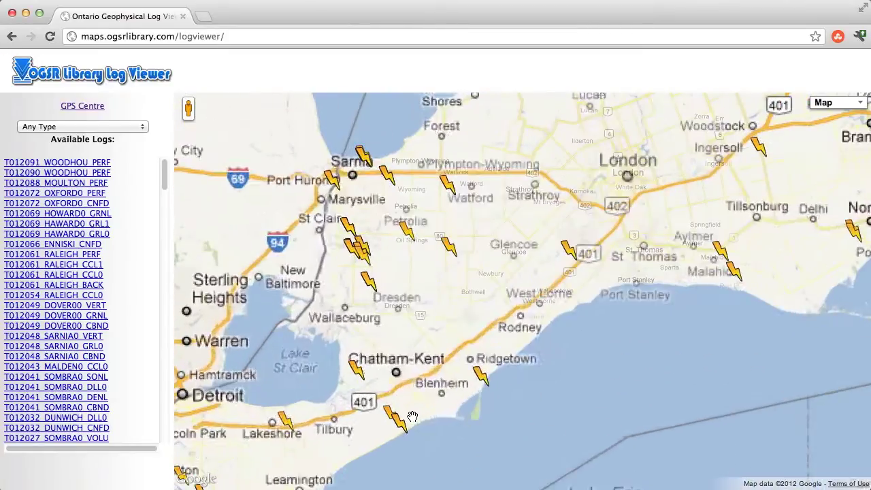
pyautogui.scroll(2, 399, 424)
pyautogui.scroll(1, 398, 419)
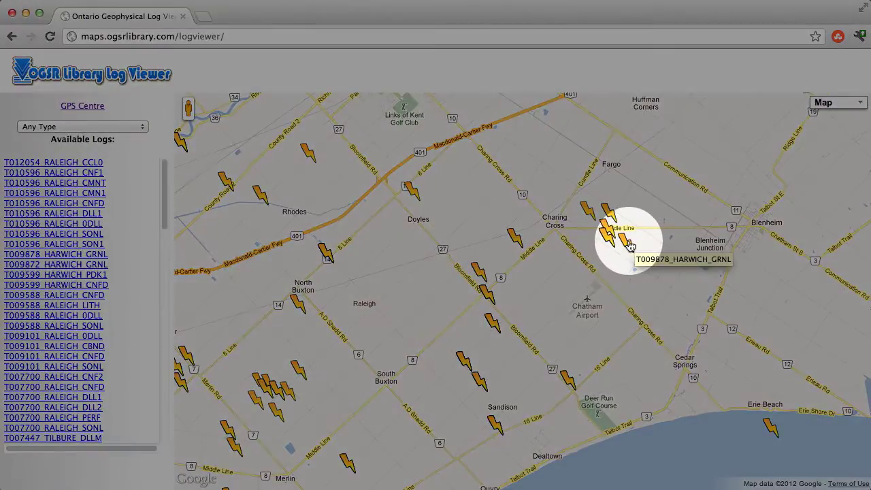
pyautogui.click(626, 244)
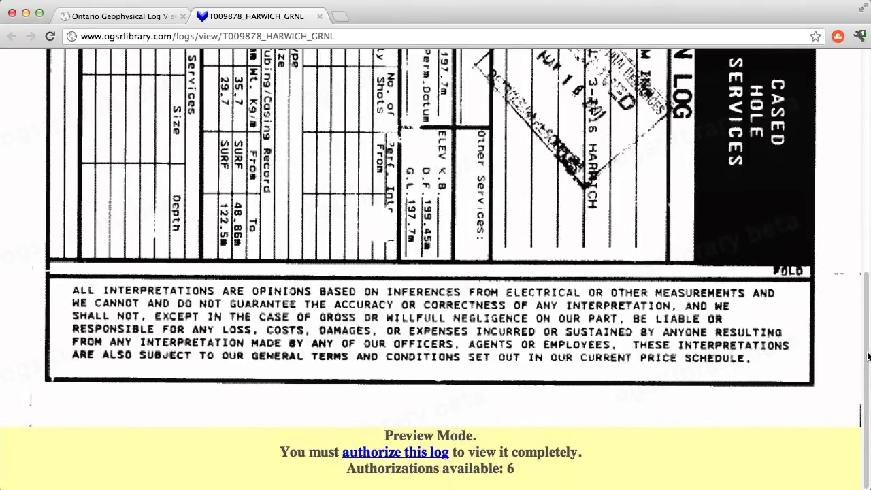
# Step: Authorize the T009878_HARWICH_GRNL log, then centre the map on the GPS location
pyautogui.click(419, 454)
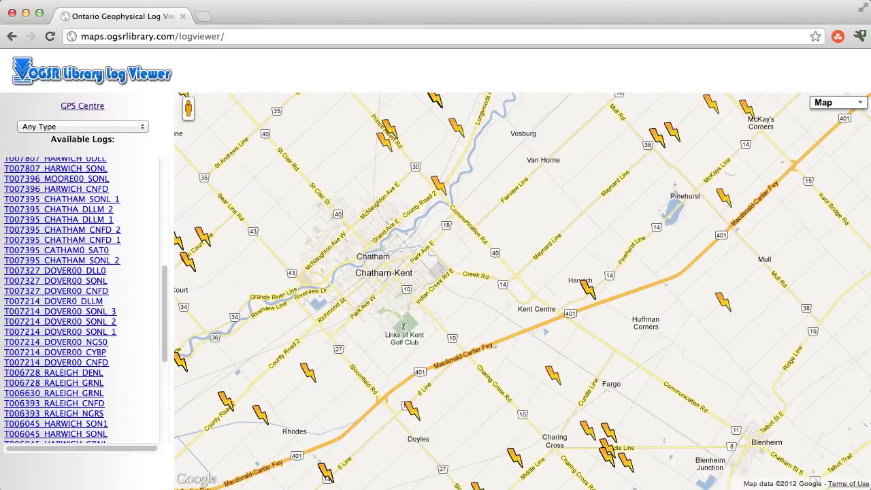
pyautogui.click(75, 107)
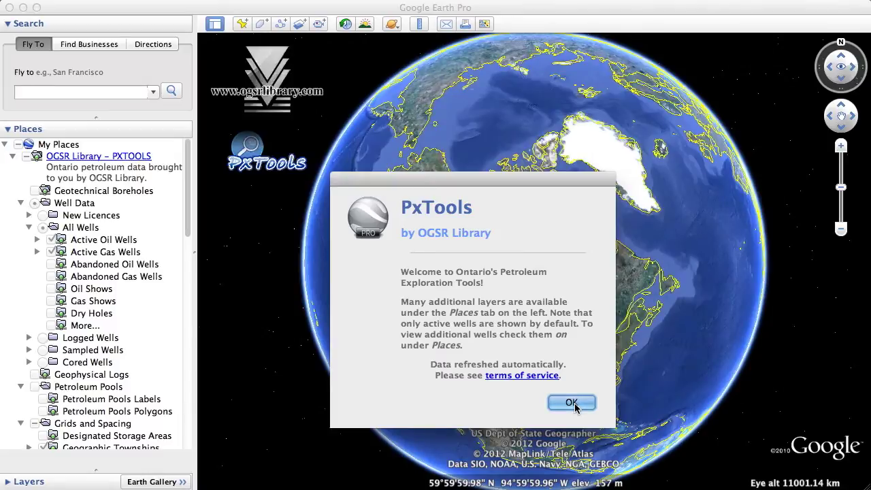
# Step: Turn on the Geophysical Logs layer and zoom from the Great Lakes onto the CCL0 well near South Buxton
pyautogui.click(571, 402)
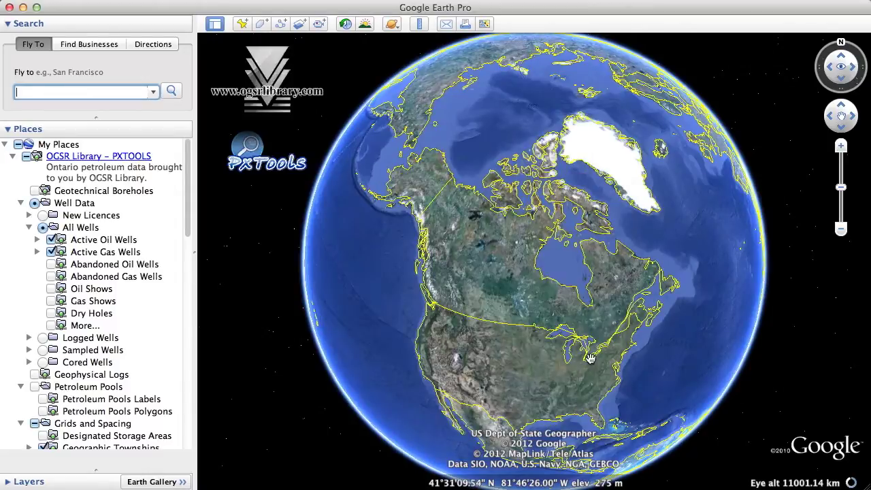
pyautogui.doubleClick(590, 351)
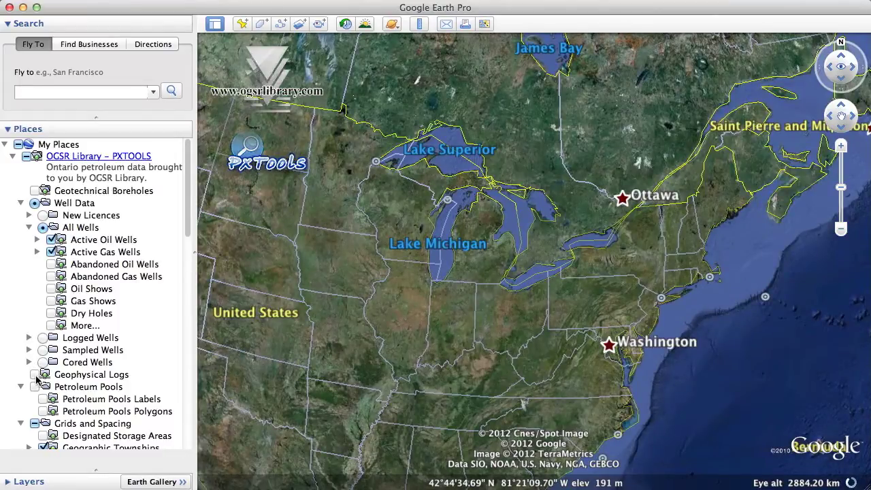
pyautogui.click(35, 375)
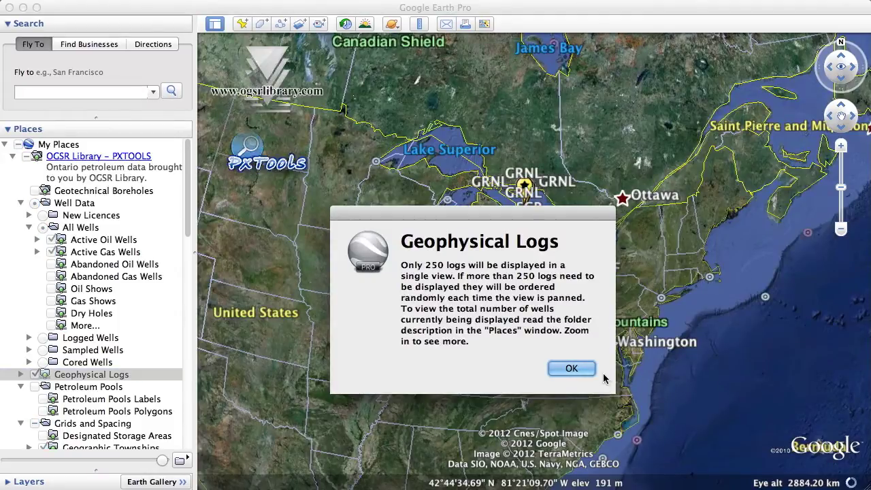
pyautogui.click(572, 368)
pyautogui.scroll(5, 527, 265)
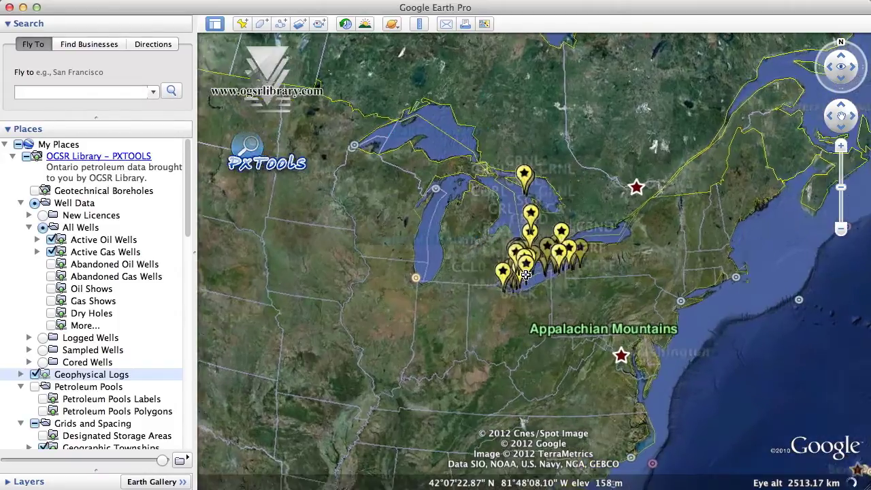
pyautogui.scroll(5, 530, 264)
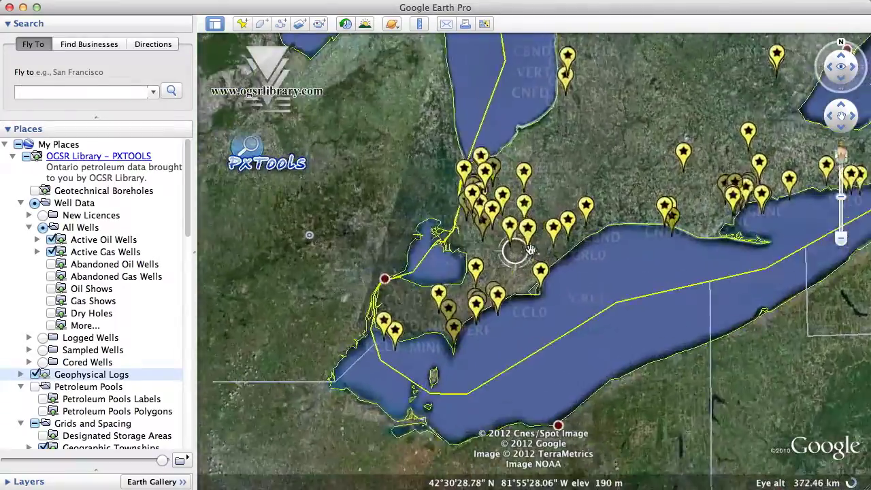
pyautogui.scroll(5, 537, 258)
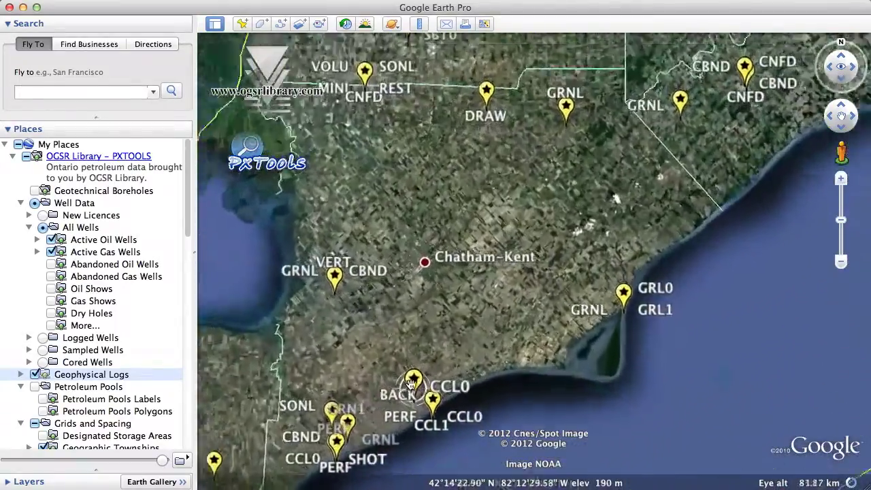
pyautogui.scroll(5, 413, 386)
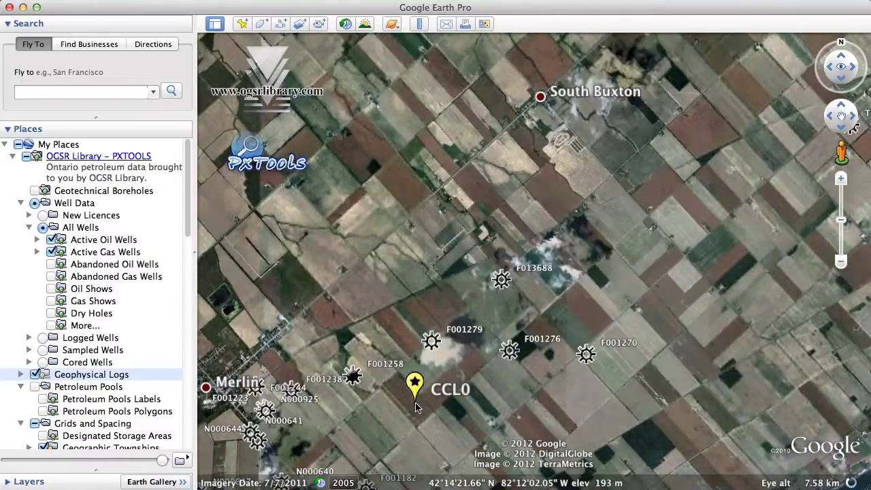
# Step: Open the full T012054_RALEIGH_CCL0 log from its placemark balloon in Google Chrome
pyautogui.click(415, 402)
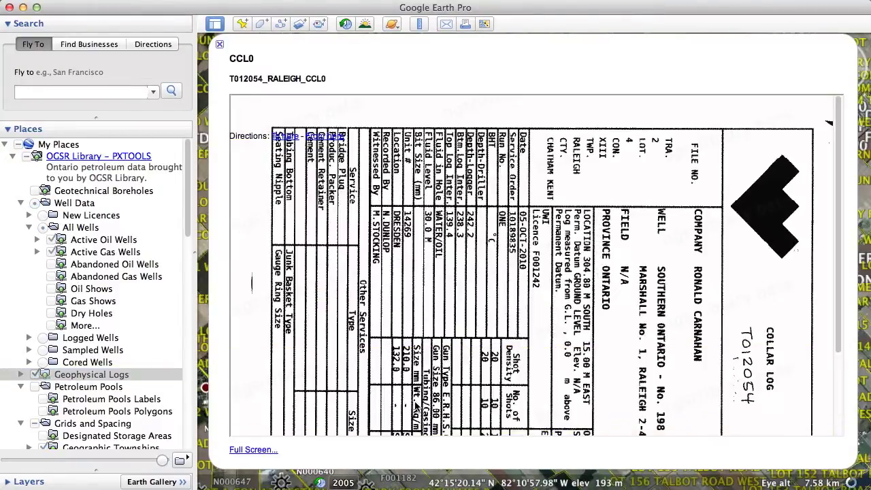
pyautogui.scroll(-10, 709, 337)
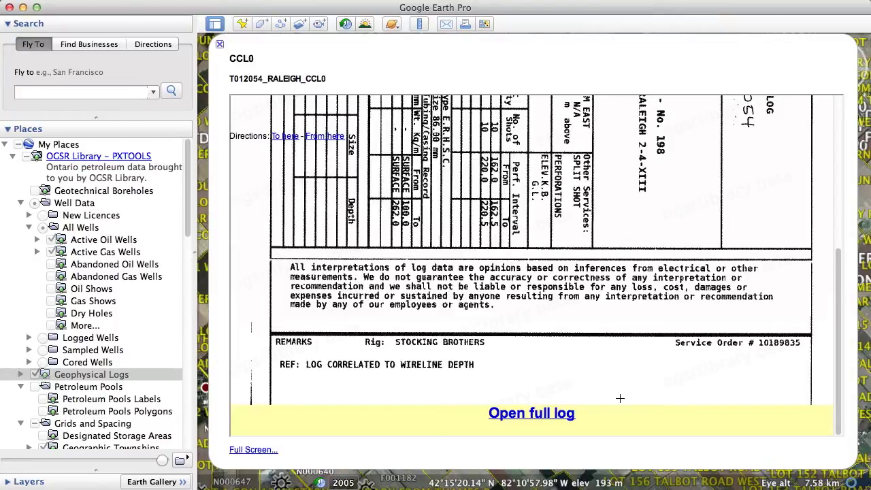
pyautogui.click(534, 414)
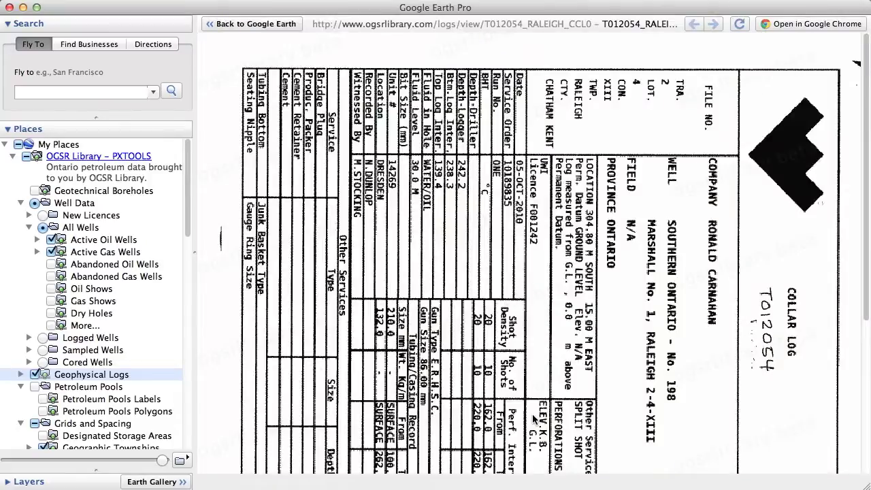
pyautogui.click(822, 26)
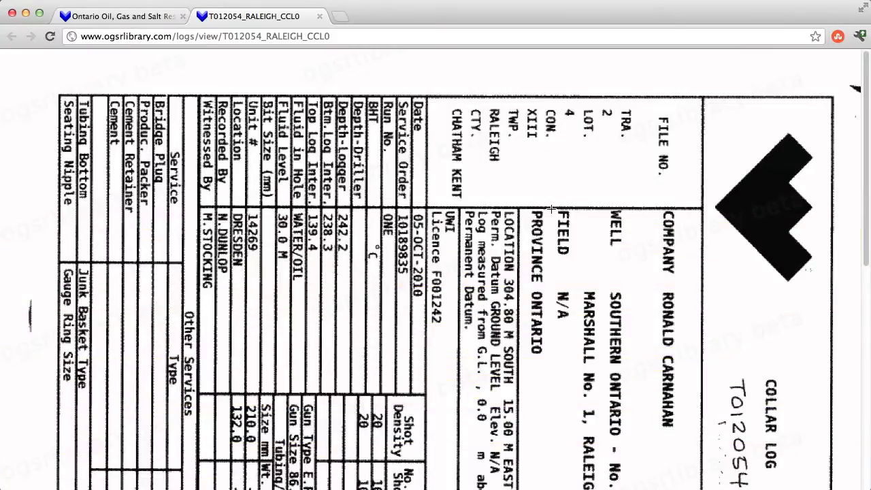
# Step: Scroll the T012054_RALEIGH_CCL0 log page down to its Preview Mode authorization banner
pyautogui.scroll(-10, 551, 208)
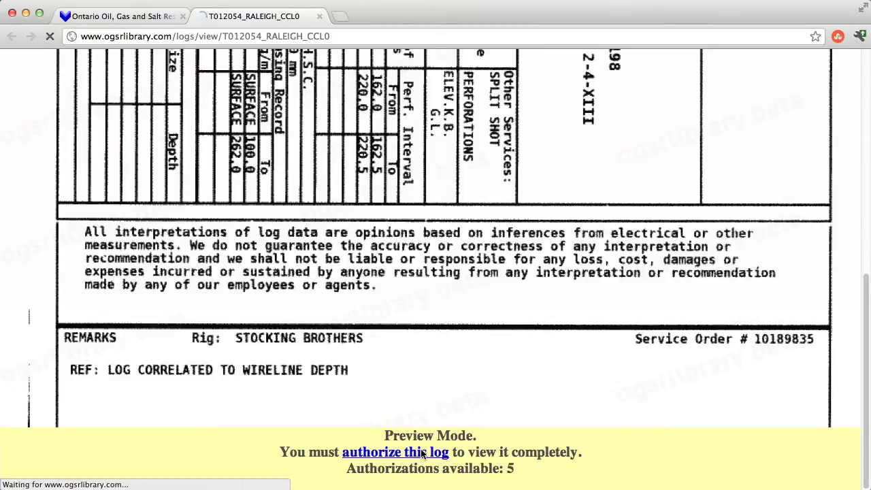
pyautogui.scroll(-12, 494, 288)
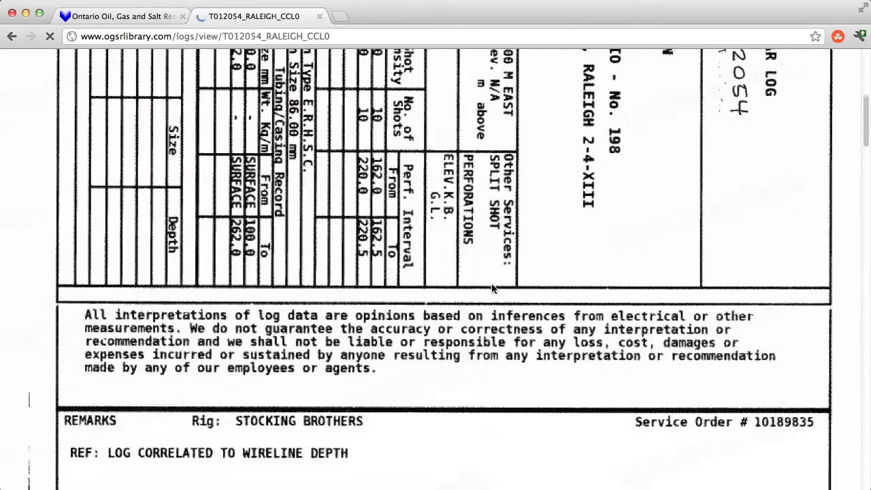
pyautogui.scroll(-10, 491, 283)
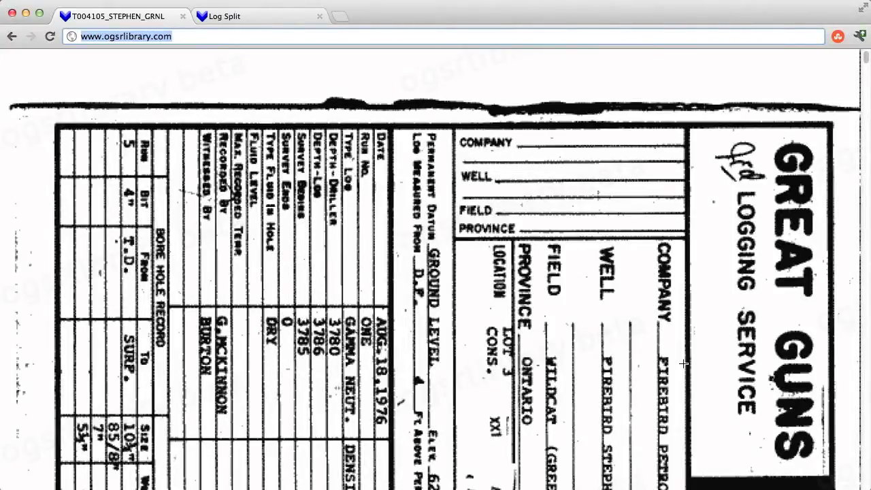
# Step: Review the STEPHEN GRNL Dundee, Amherstburg and Bois Blanc tops, then view the two-log Log Split comparison
pyautogui.scroll(-15, 683, 364)
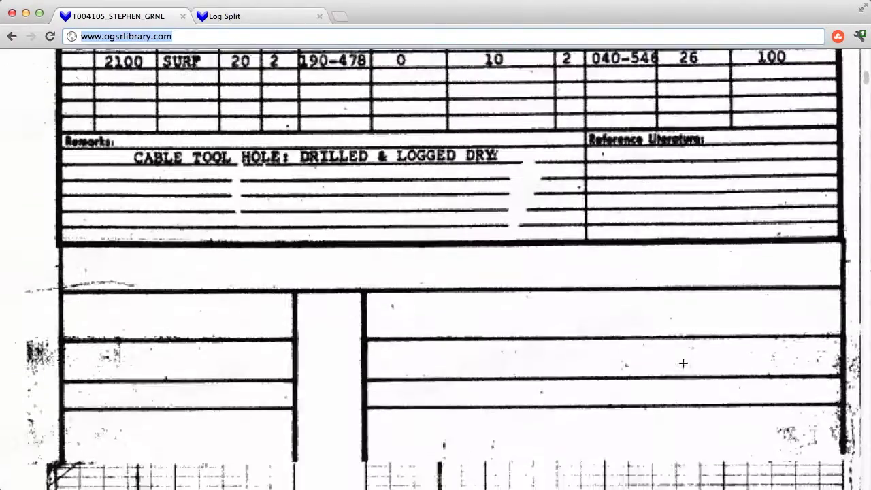
pyautogui.scroll(-15, 683, 364)
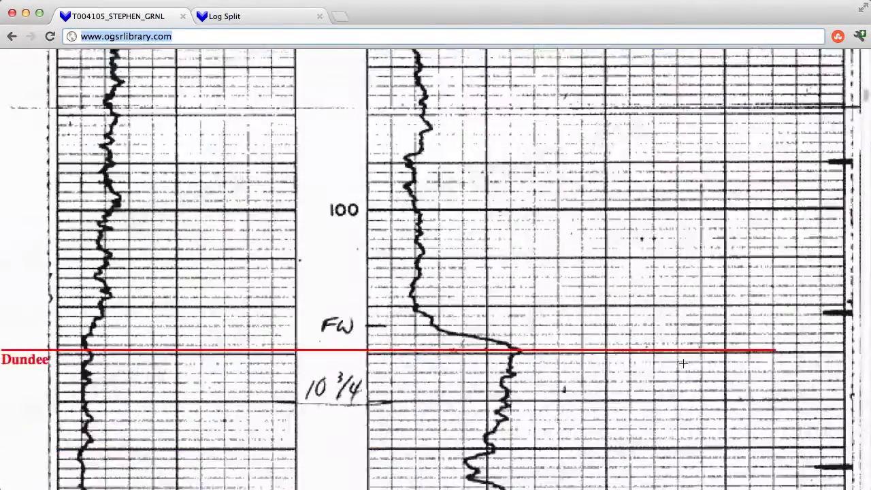
pyautogui.scroll(-15, 683, 364)
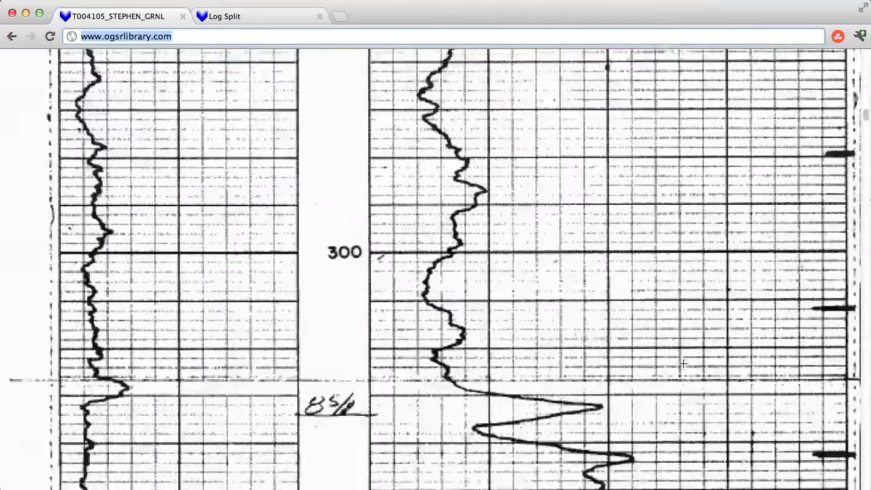
pyautogui.scroll(-15, 683, 364)
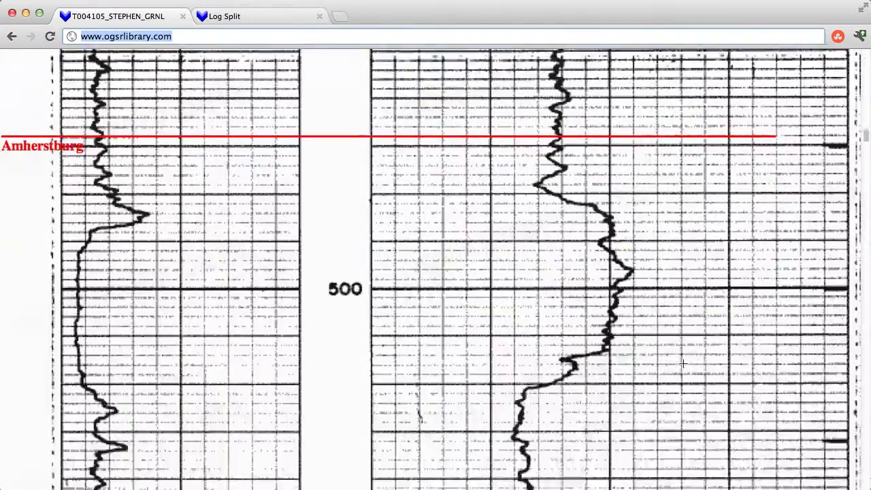
pyautogui.scroll(-12, 682, 364)
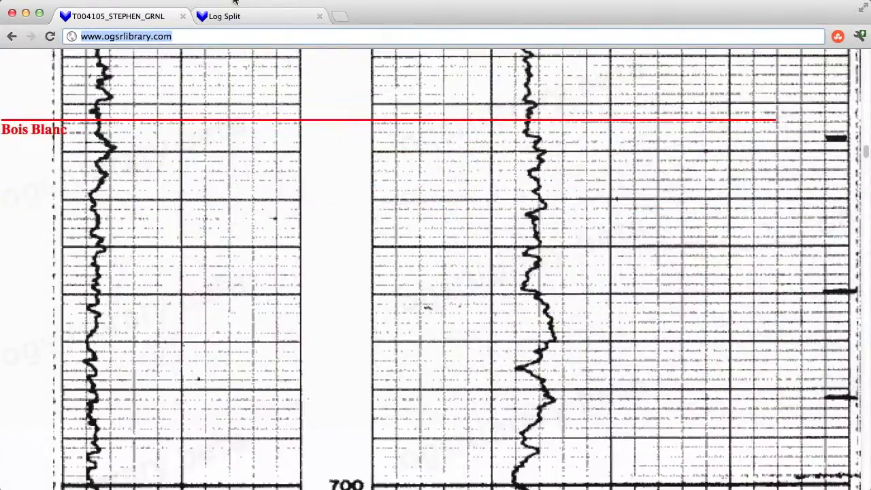
pyautogui.click(245, 16)
pyautogui.scroll(-15, 270, 264)
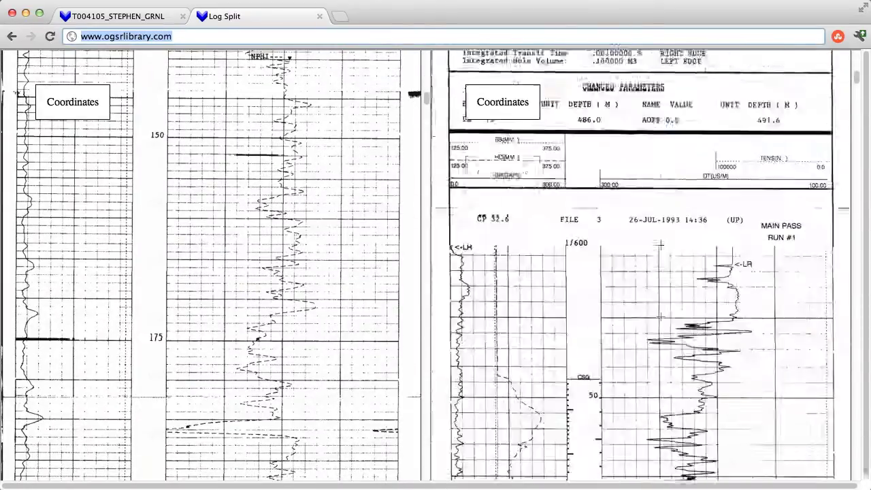